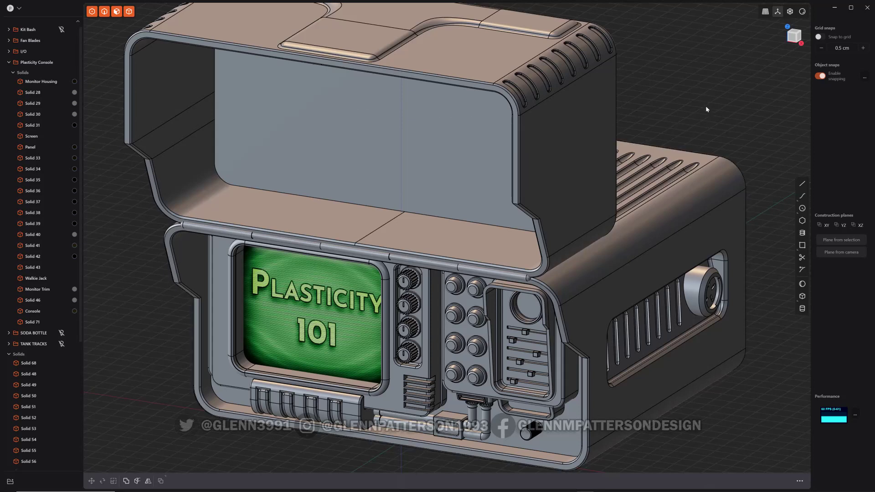
Orbit, pan and zoom to view the console's side and top, cancelling the Line tool
{"action": "middle_click_drag", "start_coordinate": [706, 109], "coordinate": [726, 160]}
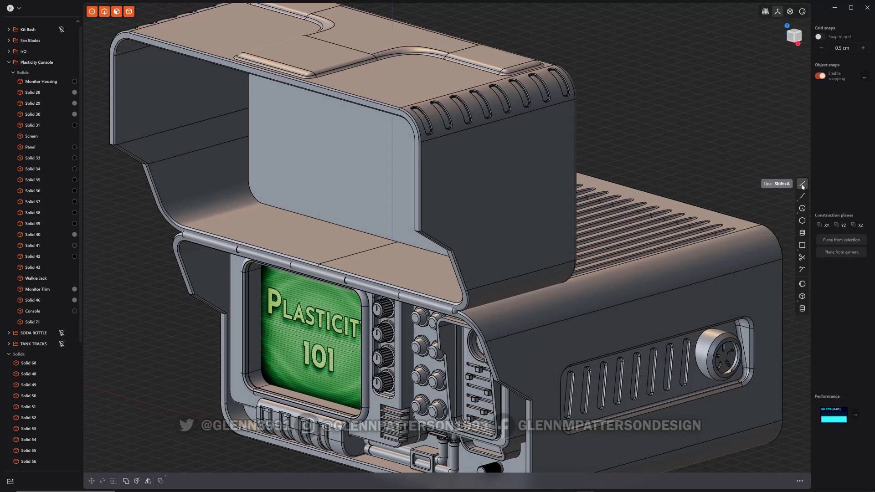
{"action": "left_click", "coordinate": [802, 185]}
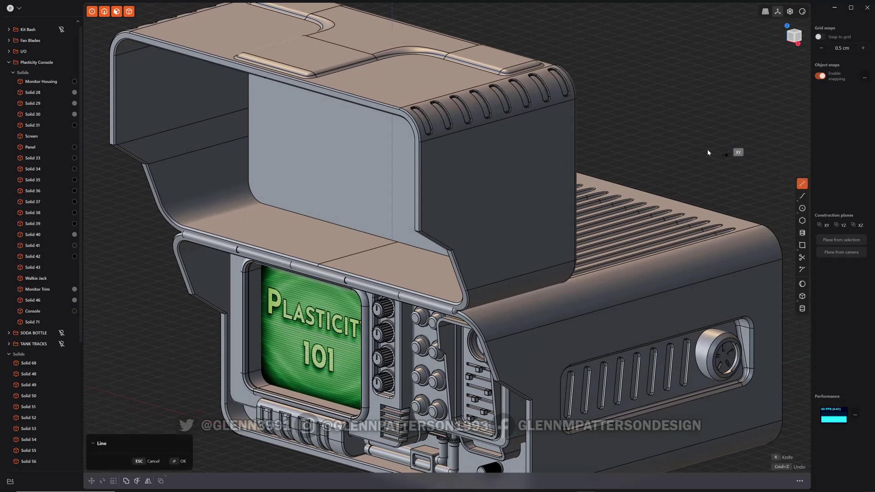
{"action": "middle_click_drag", "start_coordinate": [683, 158], "coordinate": [709, 177]}
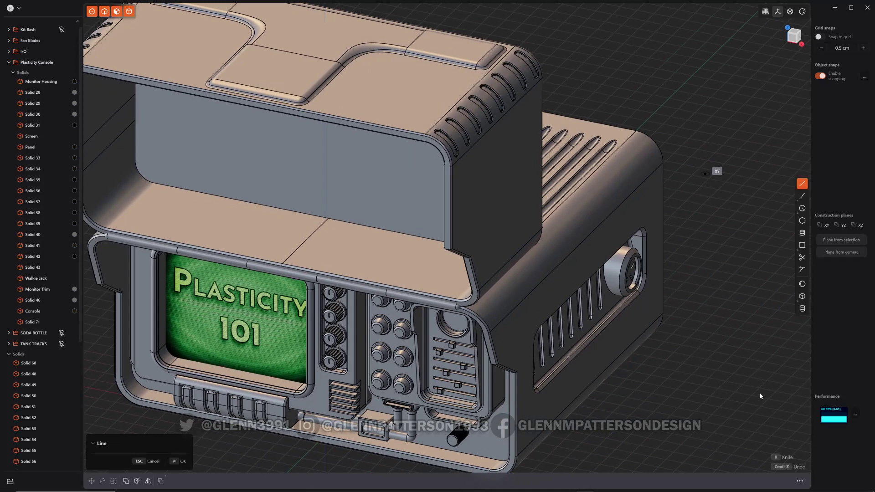
{"action": "middle_click_drag", "start_coordinate": [714, 411], "coordinate": [690, 299], "text": "shift"}
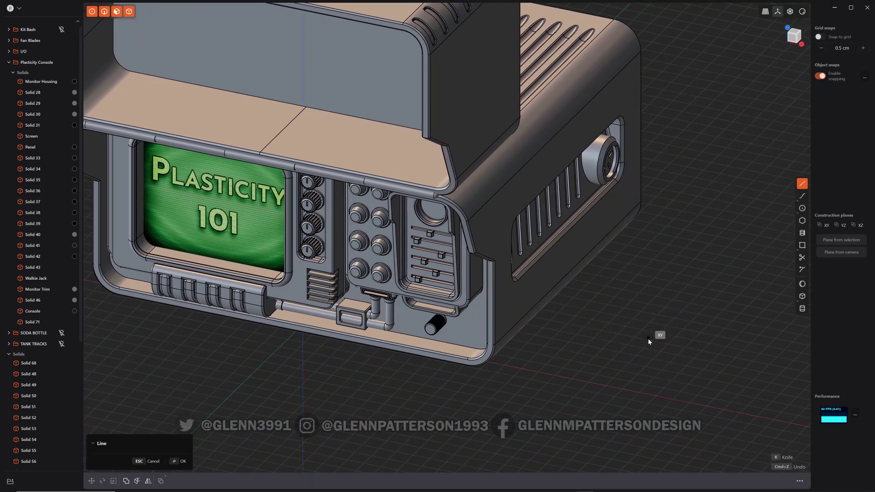
{"action": "scroll", "coordinate": [661, 311], "scroll_direction": "up", "scroll_amount": 10}
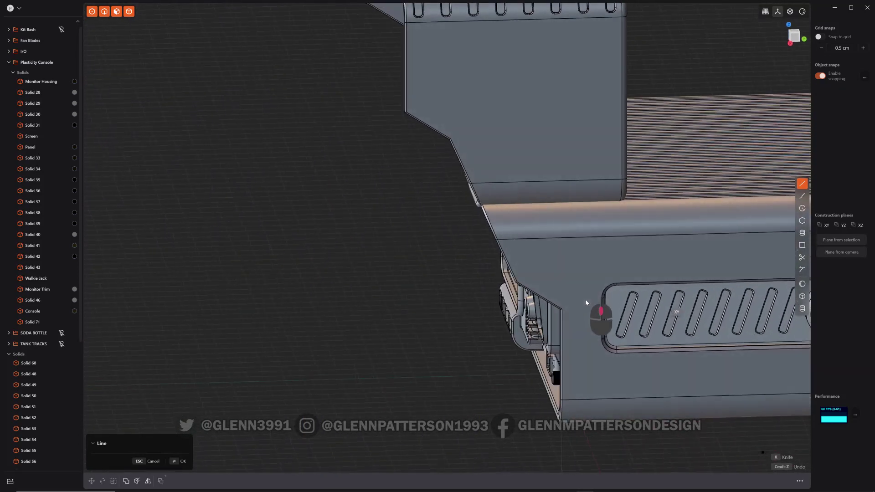
{"action": "middle_click_drag", "start_coordinate": [586, 302], "coordinate": [603, 307]}
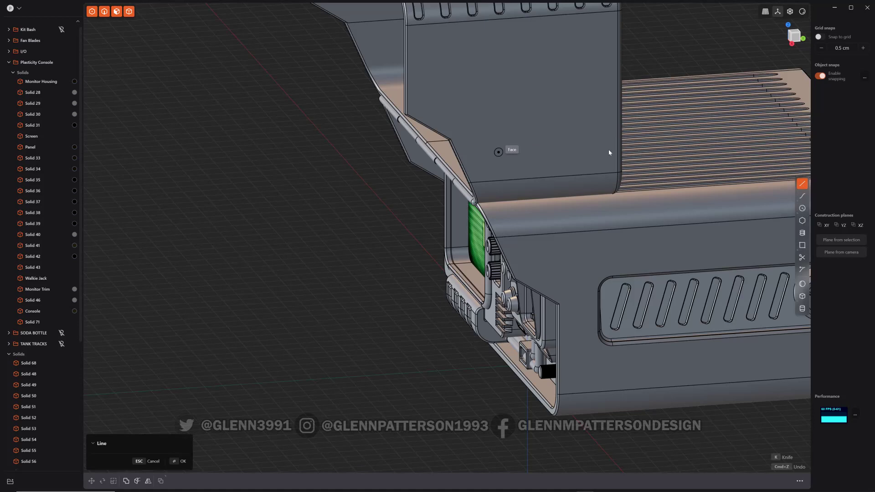
{"action": "mouse_move", "coordinate": [592, 145]}
{"action": "middle_mouse_down"}
{"action": "mouse_move", "coordinate": [523, 244]}
{"action": "mouse_move", "coordinate": [389, 173]}
{"action": "middle_mouse_up"}
{"action": "key", "text": "Escape"}
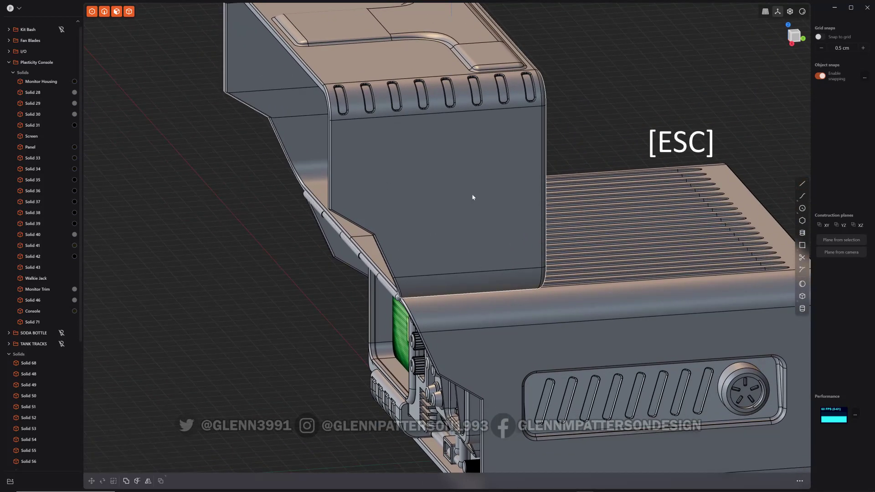
Select the housing's flat side face, view it straight on and set it as the drawing plane
{"action": "left_click", "coordinate": [482, 218]}
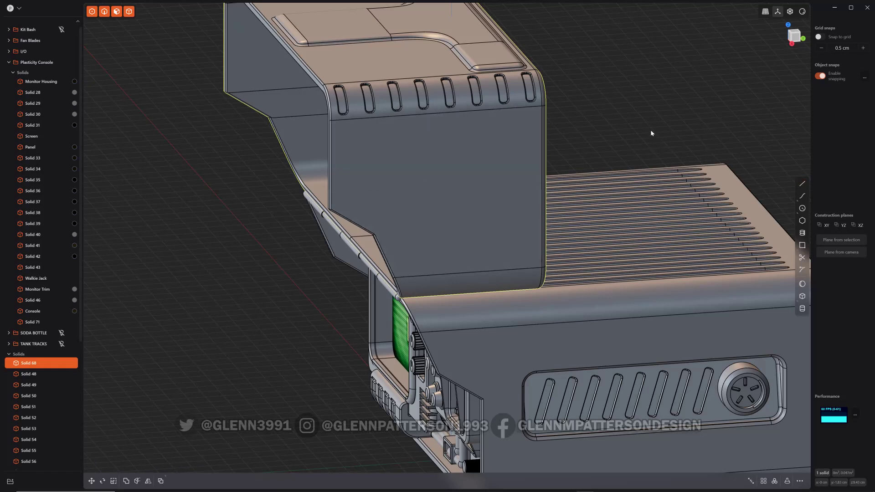
{"action": "key", "text": "KP_1"}
{"action": "left_click", "coordinate": [449, 220]}
{"action": "key", "text": "o"}
{"action": "key", "text": "space"}
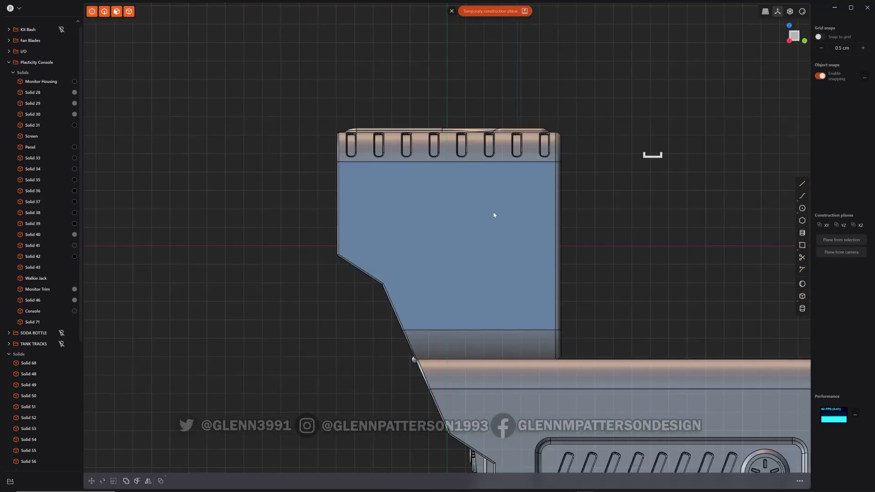
{"action": "scroll", "coordinate": [547, 260], "scroll_direction": "up", "scroll_amount": 5}
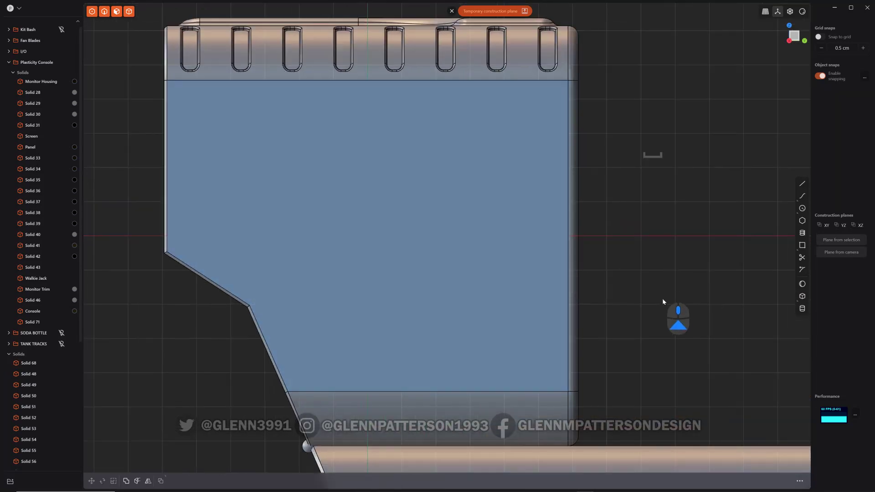
Draw a corner rectangle from the face's bottom-right corner, 2 cm wide and 2 cm high
{"action": "left_click", "coordinate": [802, 246]}
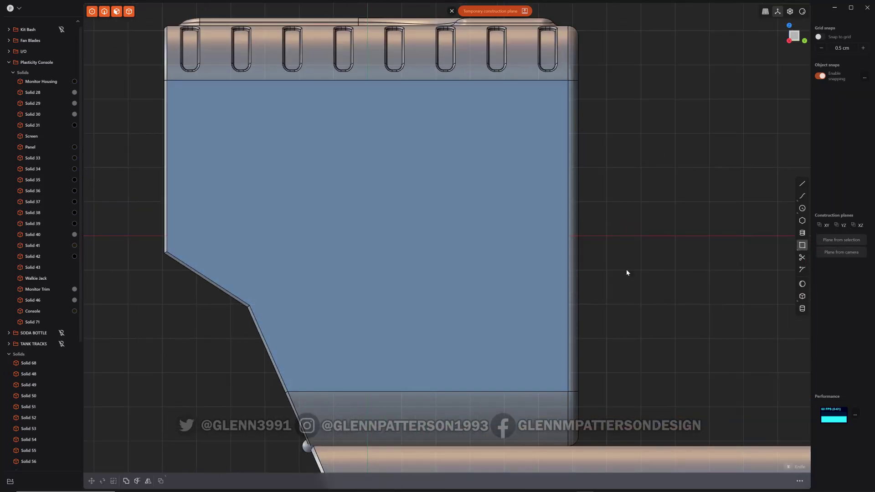
{"action": "left_click", "coordinate": [567, 391]}
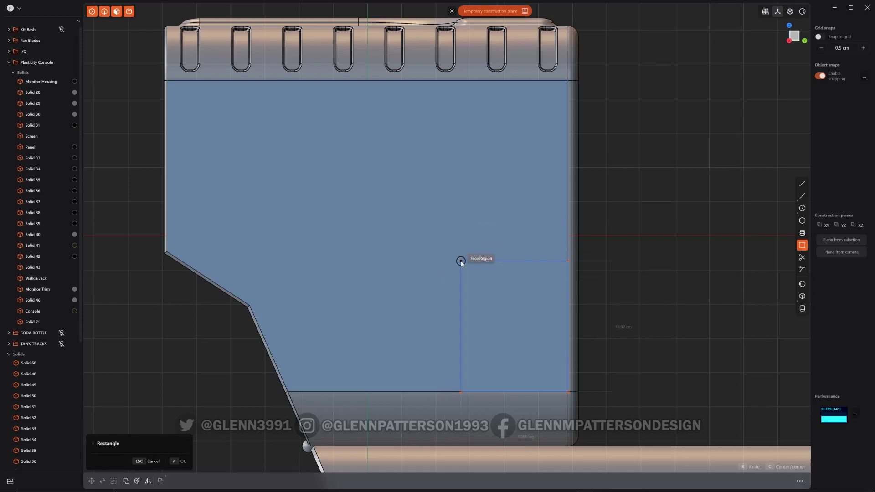
{"action": "key", "text": "Tab"}
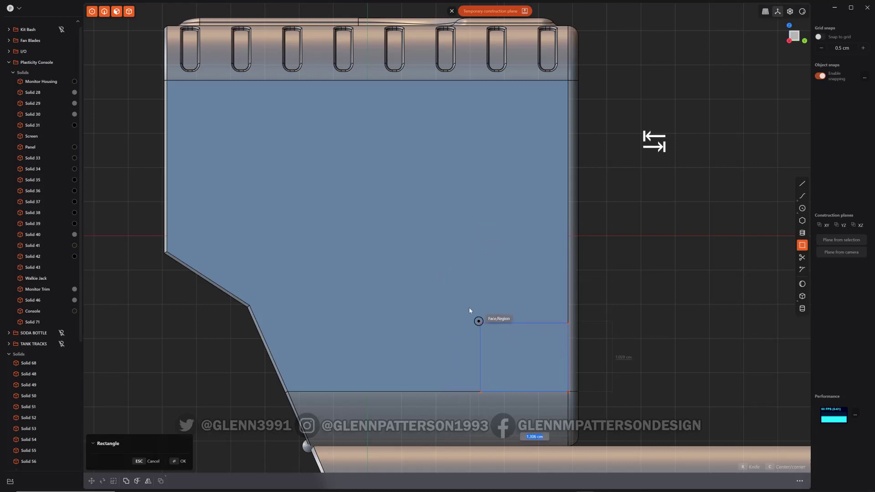
{"action": "type", "text": "2."}
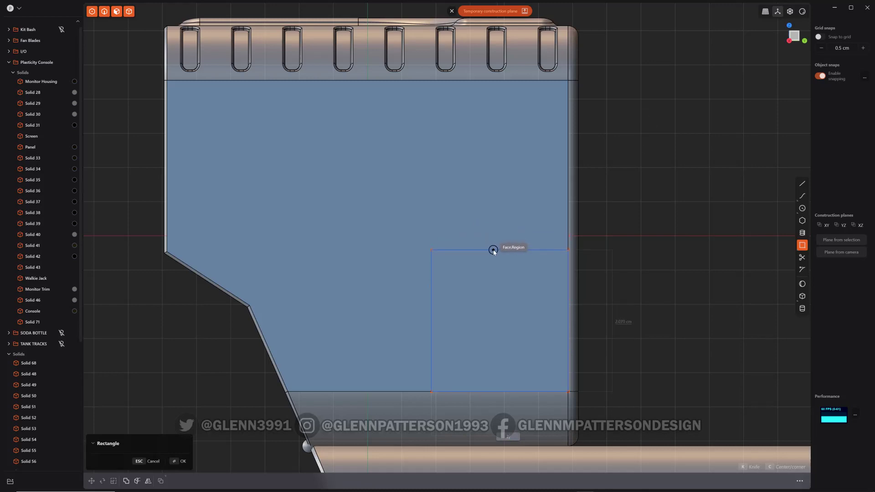
{"action": "key", "text": "Tab"}
{"action": "type", "text": "2"}
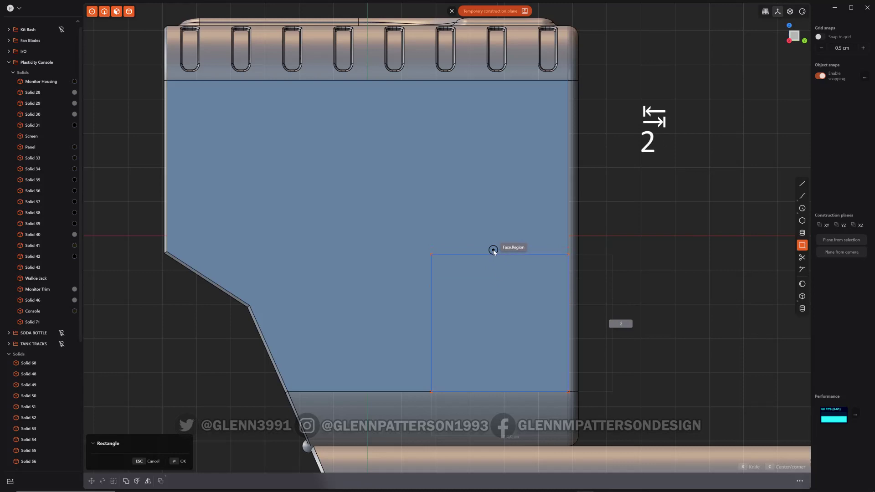
{"action": "key", "text": "Return"}
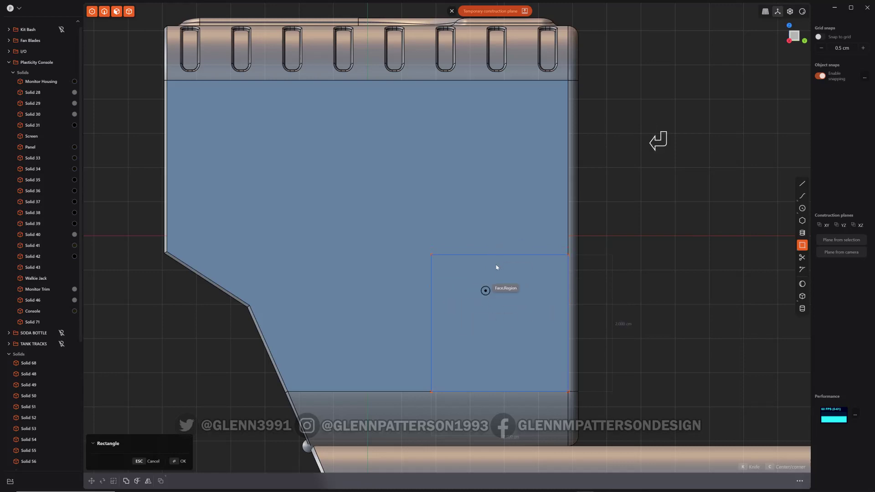
Commit the 2 × 2 cm square, reselect it to check it, and switch to the Circle tool
{"action": "left_click", "coordinate": [461, 302]}
{"action": "left_click", "coordinate": [579, 254]}
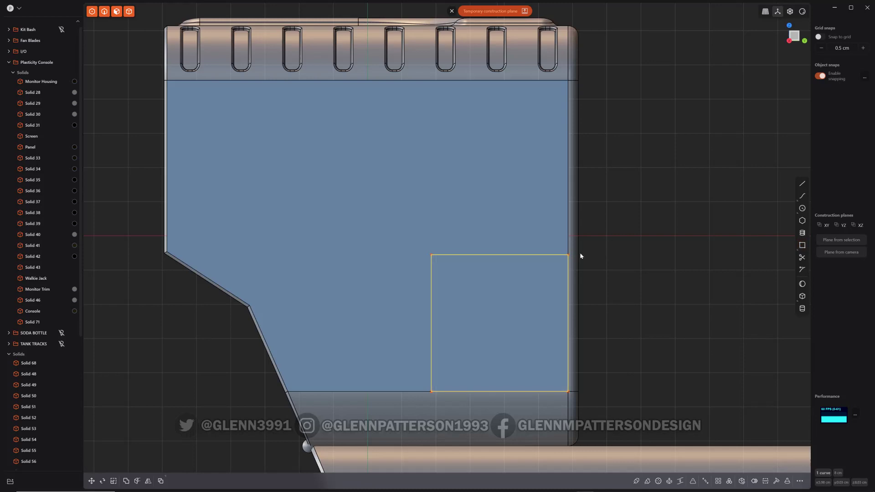
{"action": "left_click", "coordinate": [505, 305]}
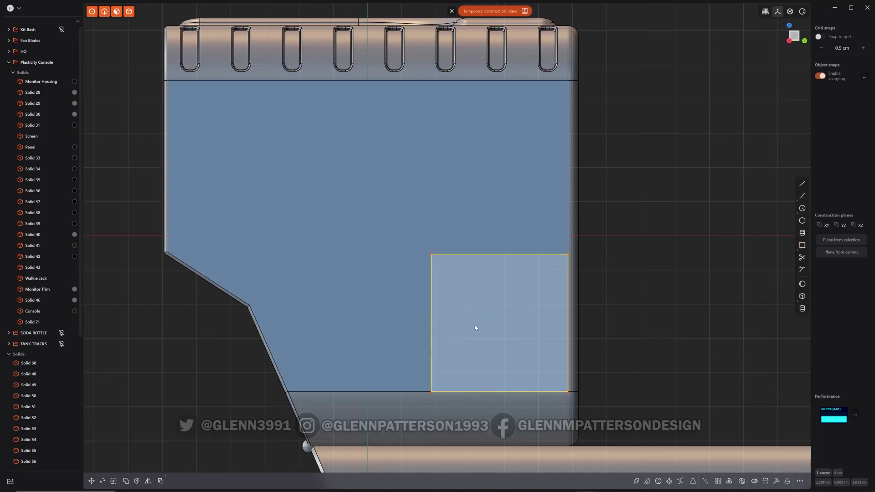
{"action": "left_click", "coordinate": [446, 259]}
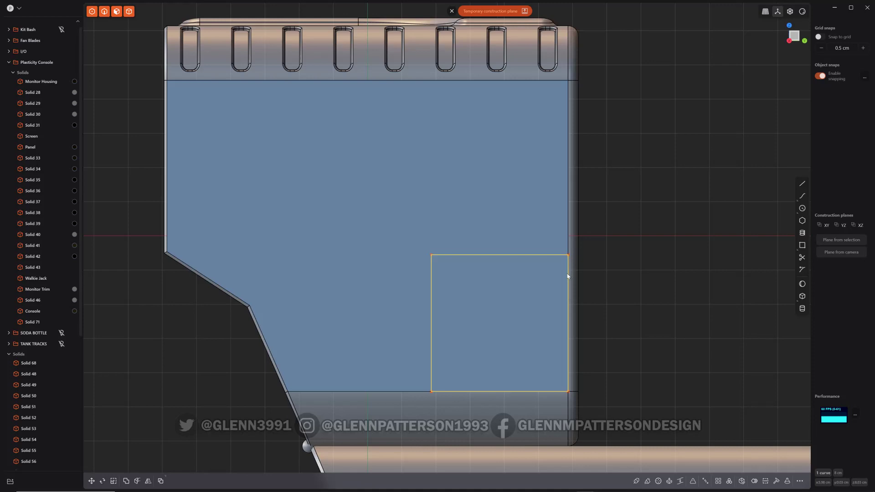
{"action": "left_click", "coordinate": [441, 261]}
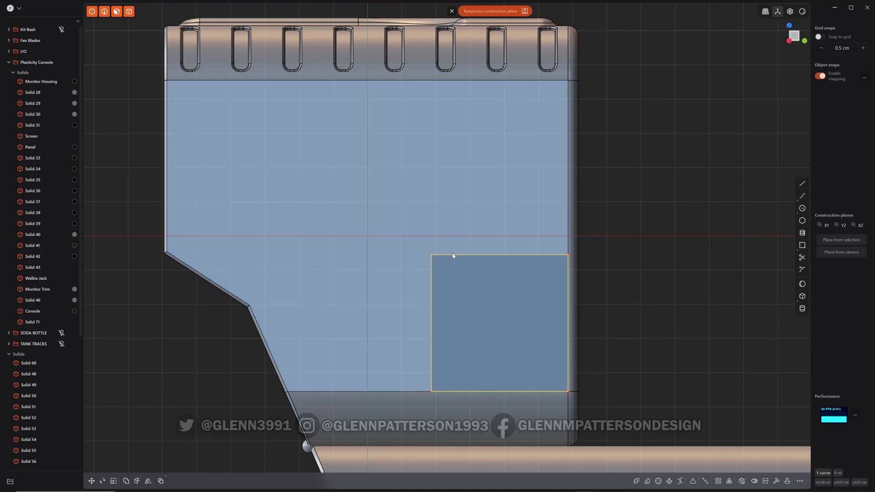
{"action": "left_click", "coordinate": [801, 208]}
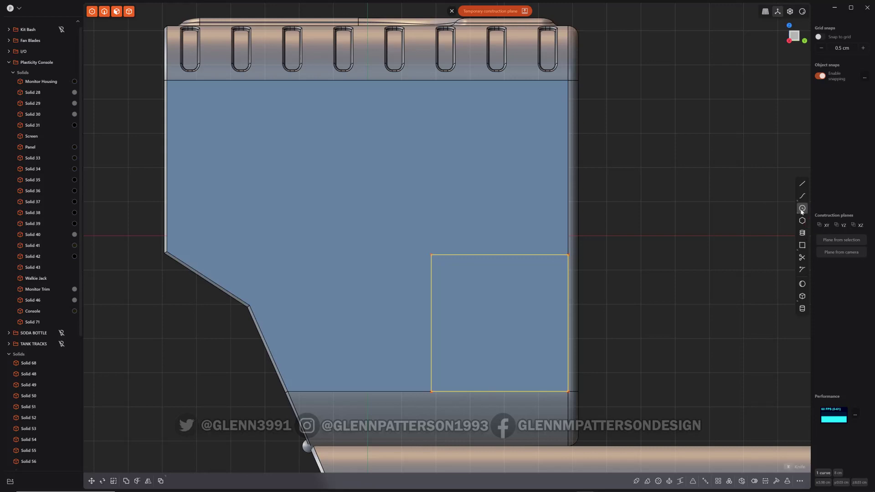
Centre a circle on the square's top-left corner and set its size to 2 cm
{"action": "left_click", "coordinate": [431, 254]}
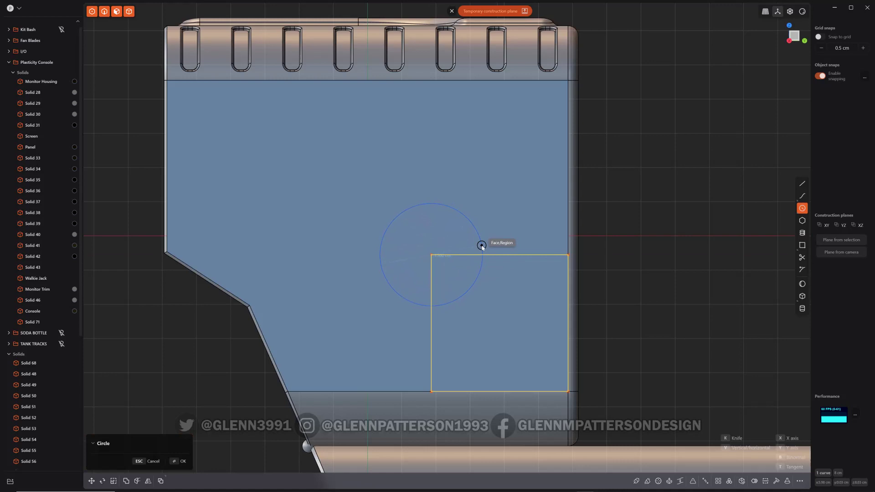
{"action": "key", "text": "Tab"}
{"action": "type", "text": "2"}
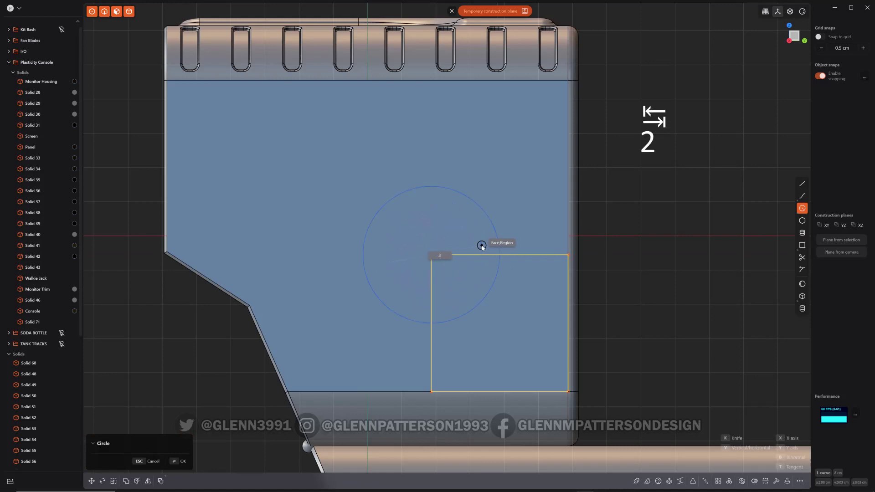
{"action": "key", "text": "Return"}
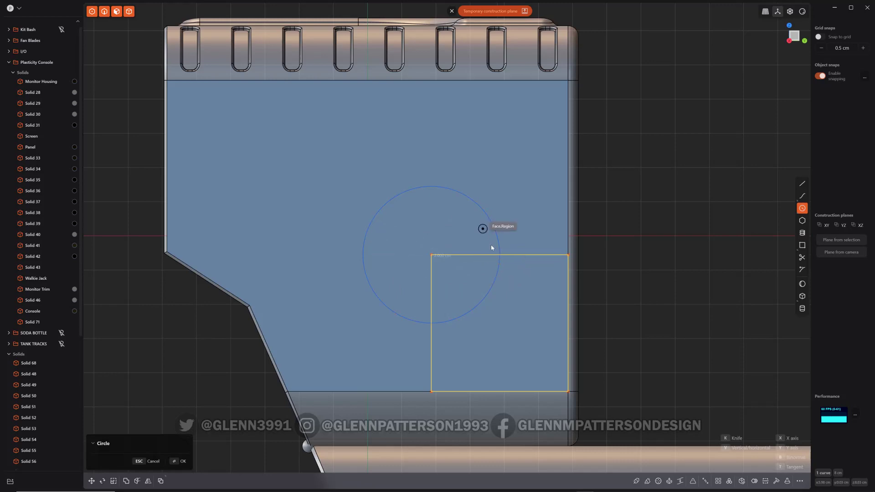
{"action": "left_click", "coordinate": [489, 255]}
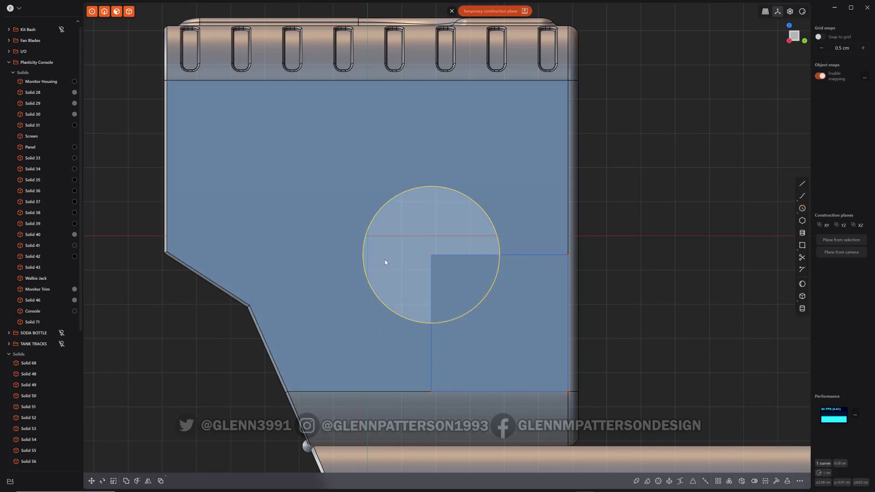
Extrude the circle and the lower-right quarter region outward into a thin disc
{"action": "middle_click_drag", "start_coordinate": [385, 259], "coordinate": [426, 275]}
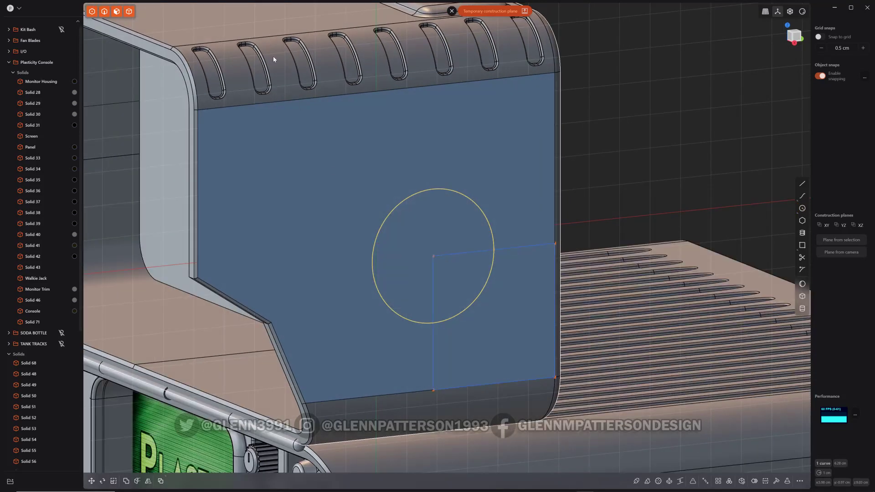
{"action": "left_click", "coordinate": [427, 214]}
{"action": "key", "text": "e"}
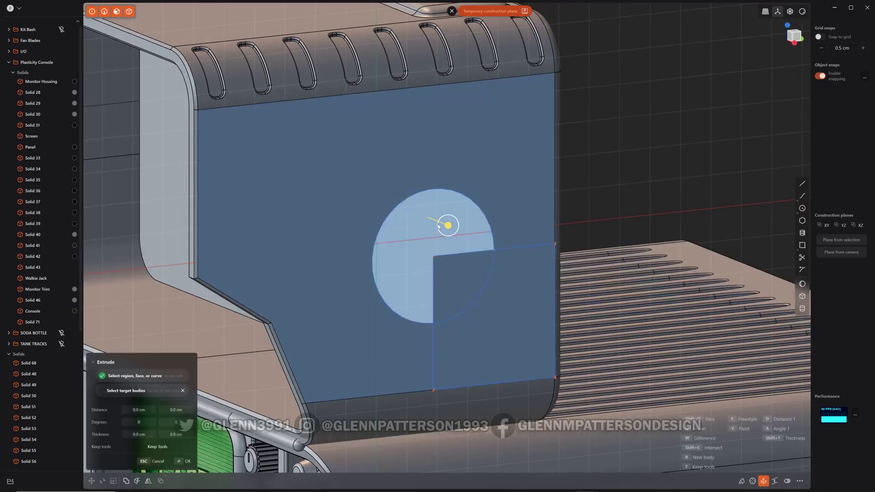
{"action": "left_click", "coordinate": [463, 273]}
{"action": "left_click_drag", "start_coordinate": [482, 281], "coordinate": [463, 279]}
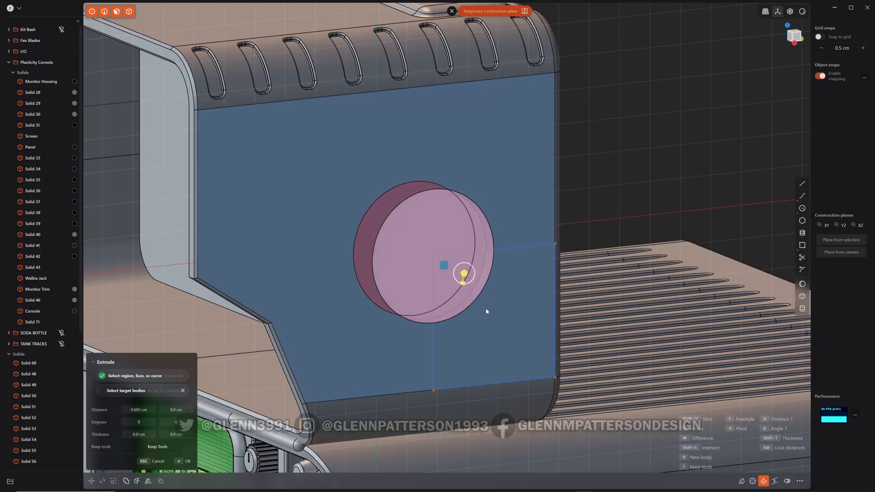
{"action": "key", "text": "Return"}
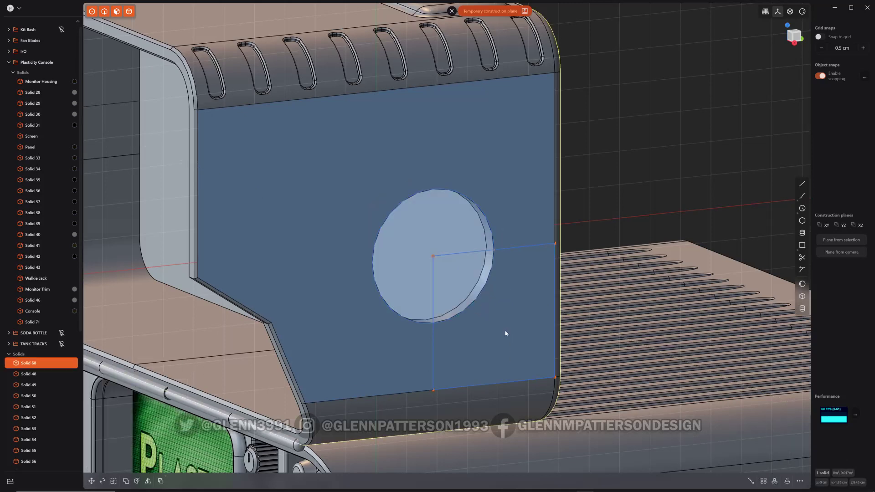
Orbit and zoom around the console, then start and cancel an extrude of the circle's face
{"action": "middle_click_drag", "start_coordinate": [506, 334], "coordinate": [406, 319]}
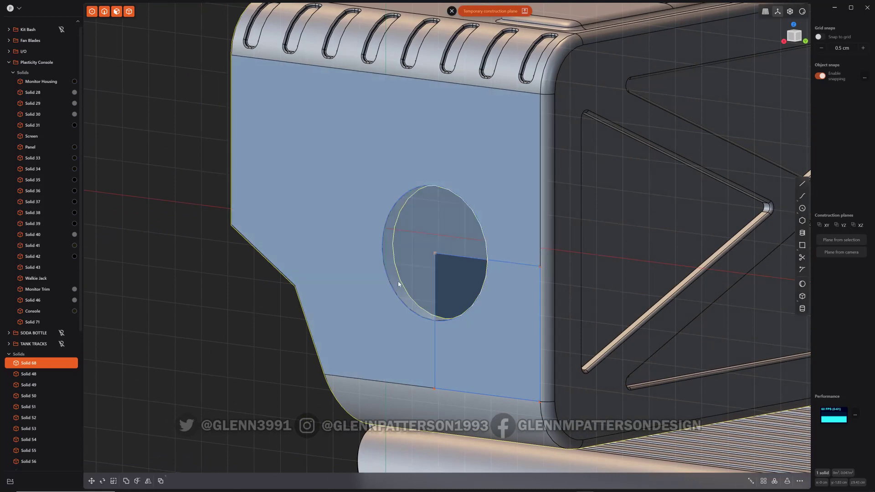
{"action": "middle_click_drag", "start_coordinate": [435, 283], "coordinate": [529, 308]}
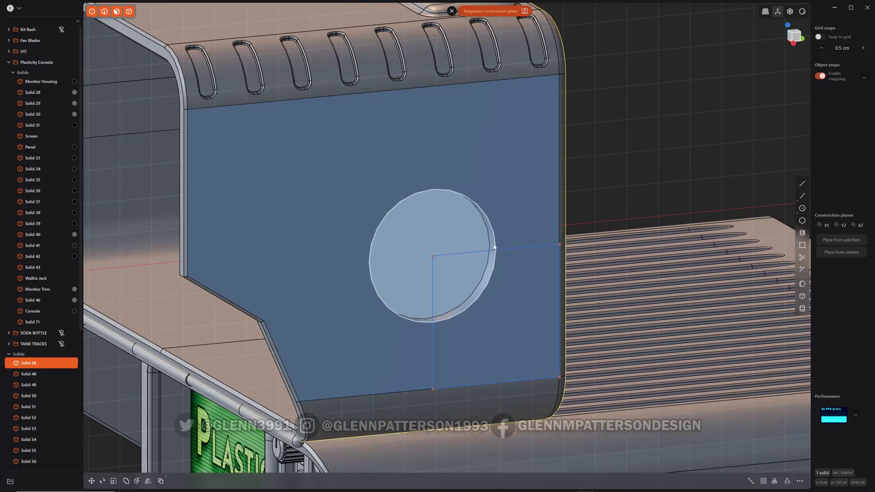
{"action": "middle_click_drag", "start_coordinate": [508, 333], "coordinate": [442, 262]}
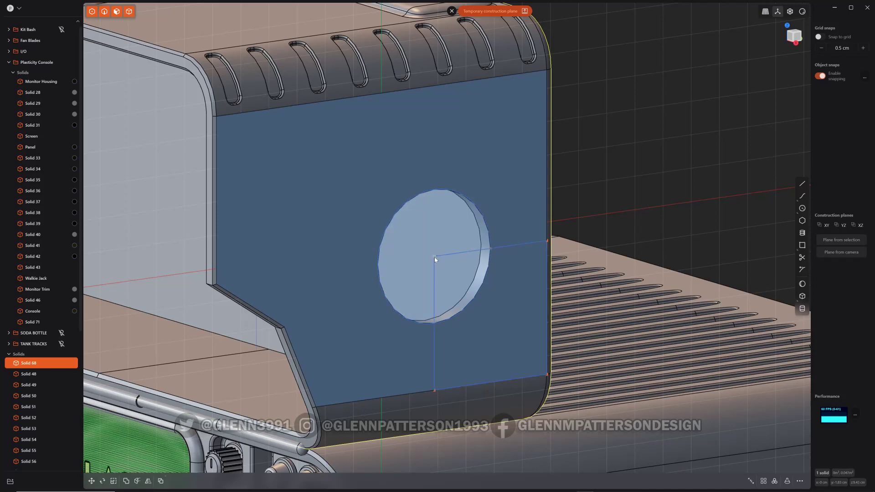
{"action": "scroll", "coordinate": [515, 280], "scroll_direction": "down", "scroll_amount": 5}
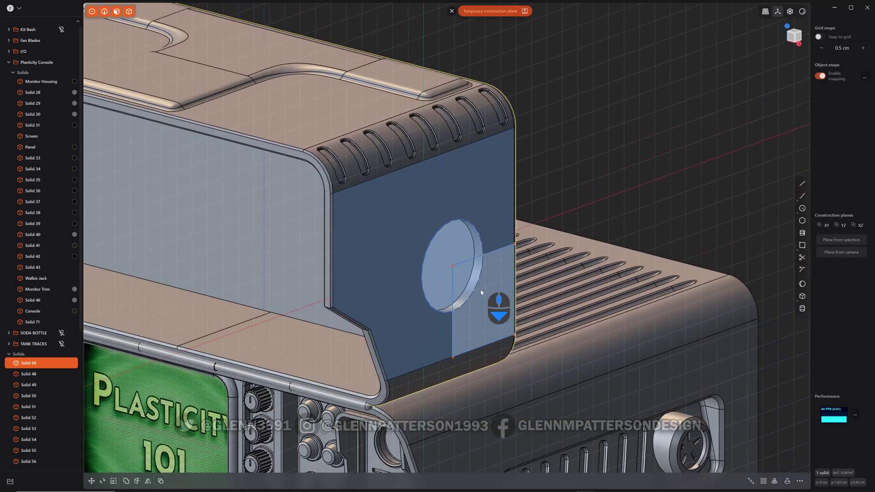
{"action": "middle_click_drag", "start_coordinate": [590, 157], "coordinate": [610, 221]}
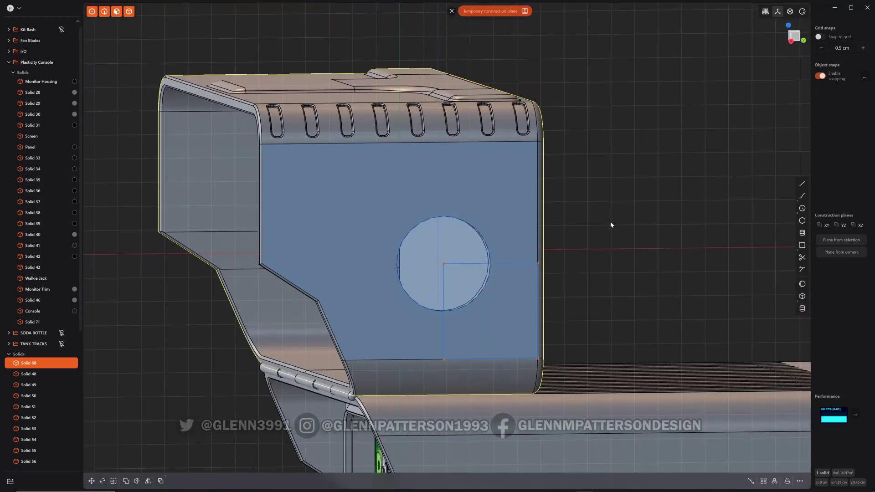
{"action": "scroll", "coordinate": [610, 221], "scroll_direction": "up", "scroll_amount": 5}
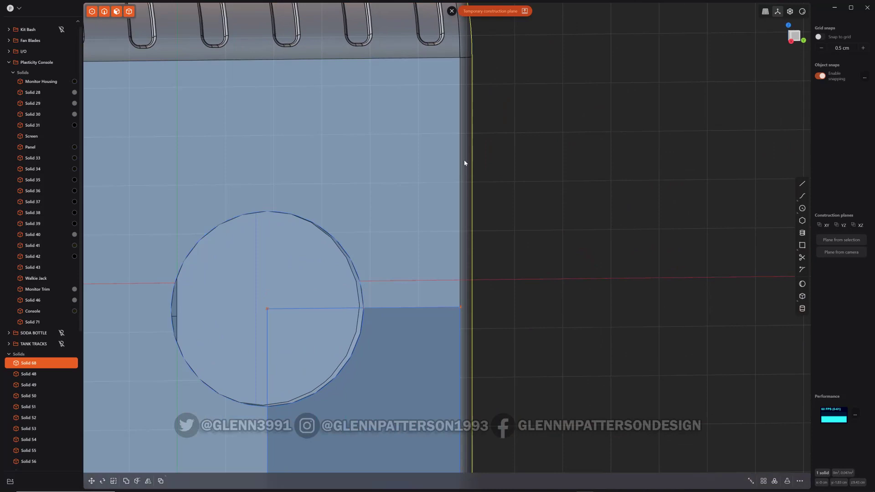
{"action": "left_click", "coordinate": [381, 150]}
{"action": "key", "text": "e"}
{"action": "key", "text": "Escape"}
{"action": "scroll", "coordinate": [381, 149], "scroll_direction": "down", "scroll_amount": 3}
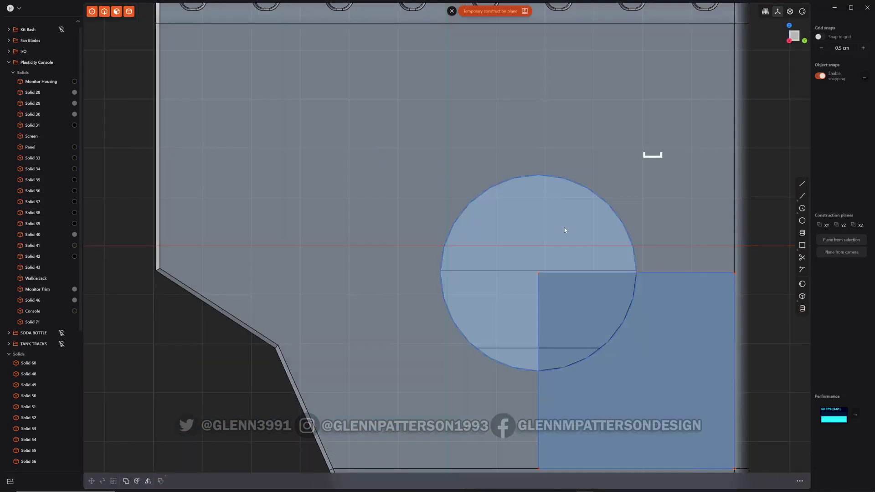
{"action": "scroll", "coordinate": [586, 250], "scroll_direction": "down", "scroll_amount": 5}
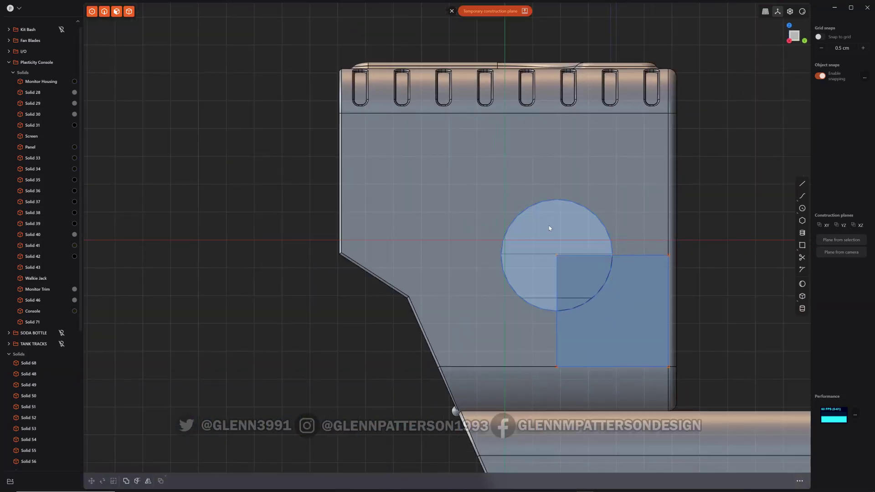
Draw a 2 cm guide line at a 45° angle starting from the circle's centre
{"action": "left_click", "coordinate": [801, 185]}
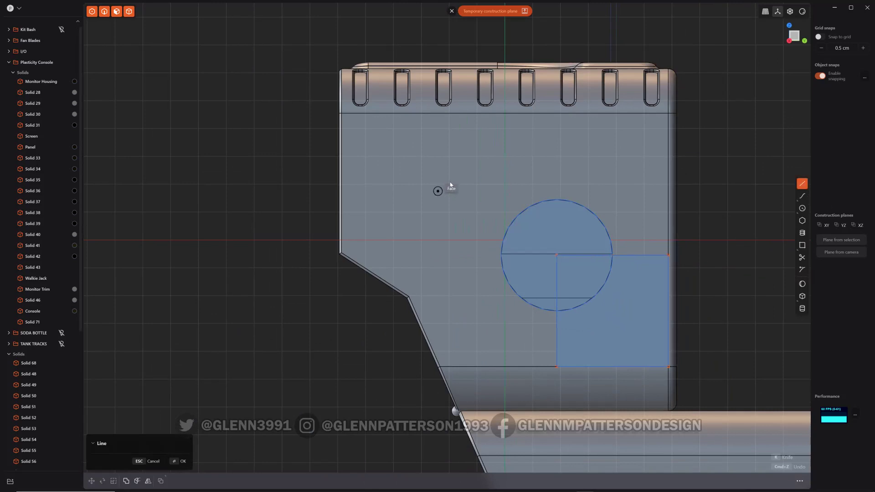
{"action": "middle_click_drag", "start_coordinate": [305, 314], "coordinate": [303, 338]}
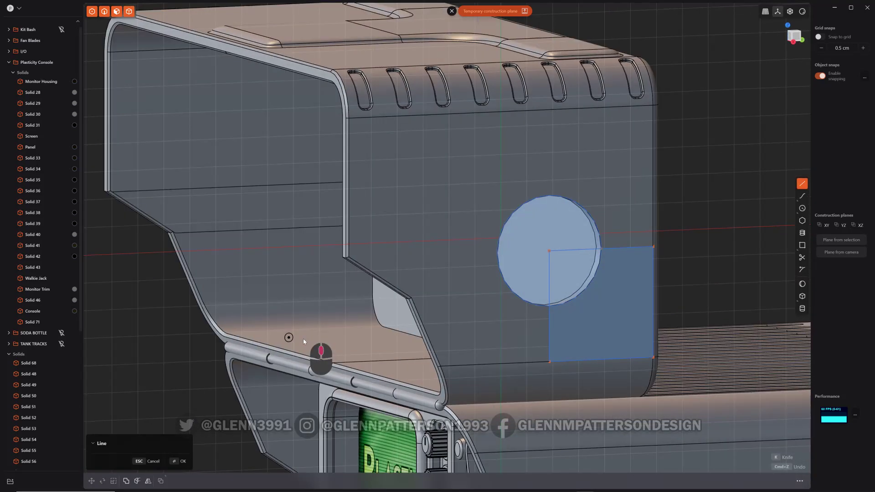
{"action": "left_click", "coordinate": [550, 251]}
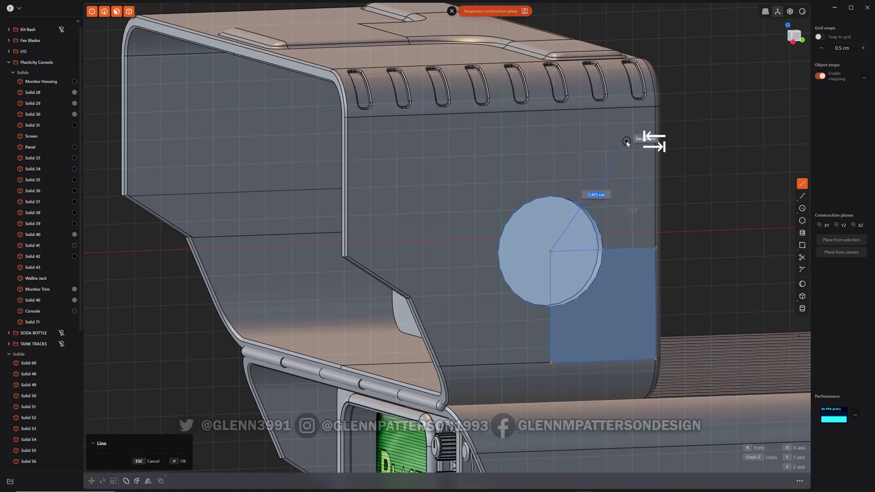
{"action": "type", "text": "3"}
{"action": "key", "text": "Return"}
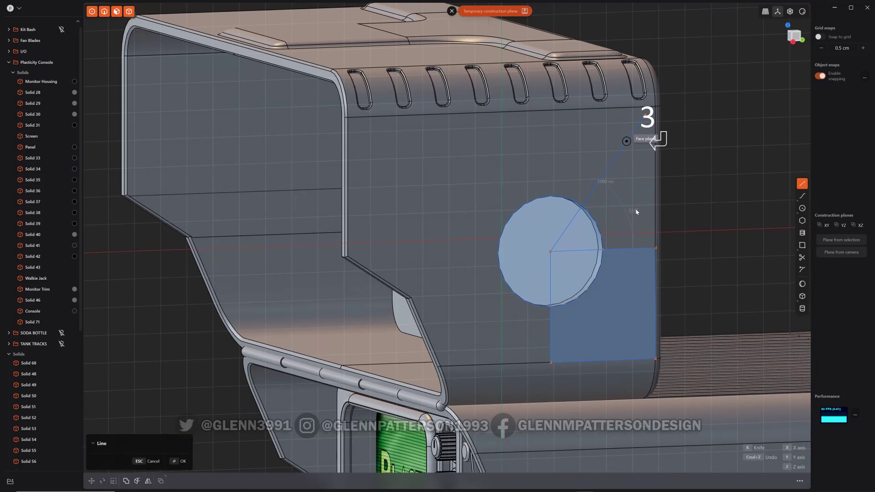
{"action": "key", "text": "Tab"}
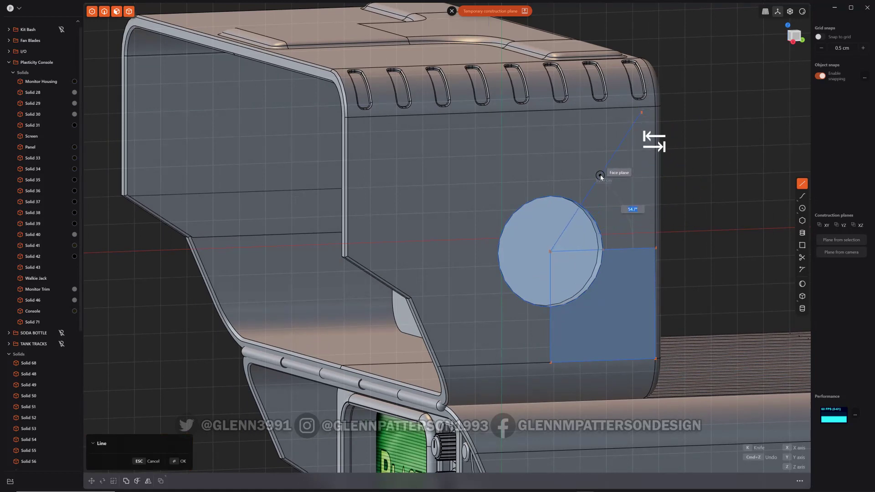
{"action": "type", "text": "45"}
{"action": "key", "text": "Return"}
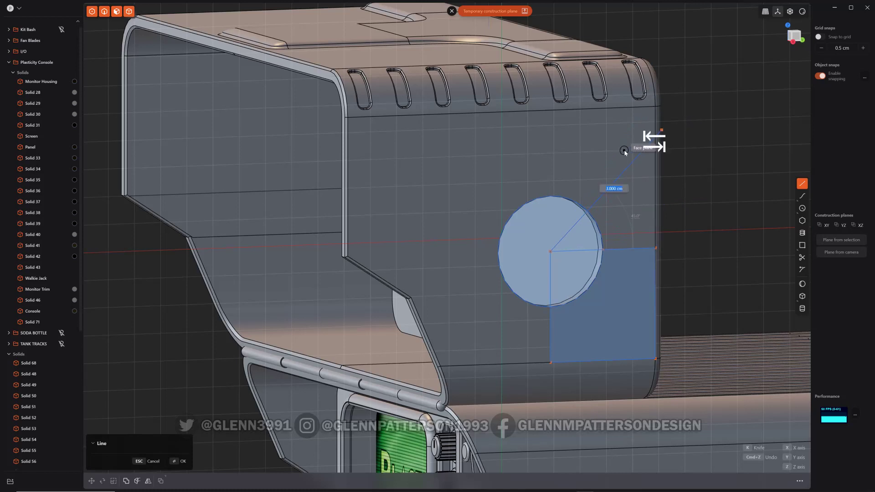
{"action": "type", "text": "2"}
{"action": "key", "text": "Return"}
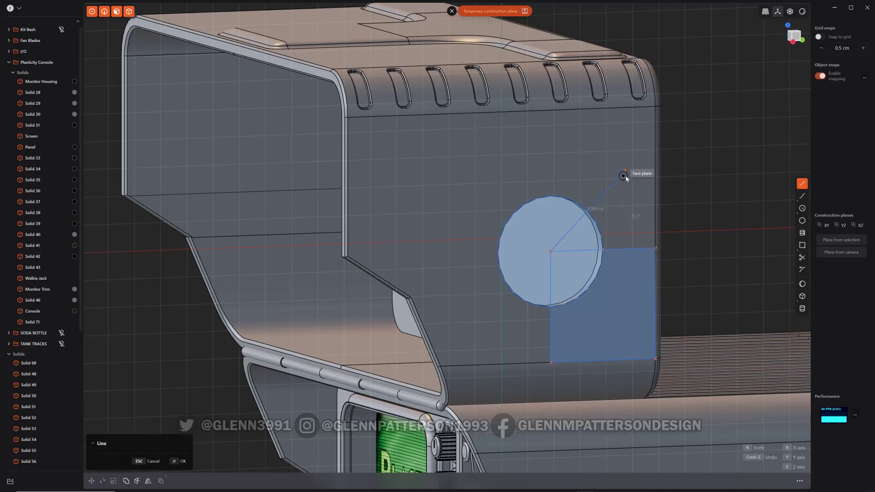
{"action": "left_click", "coordinate": [624, 176]}
{"action": "middle_click_drag", "start_coordinate": [624, 177], "coordinate": [704, 214]}
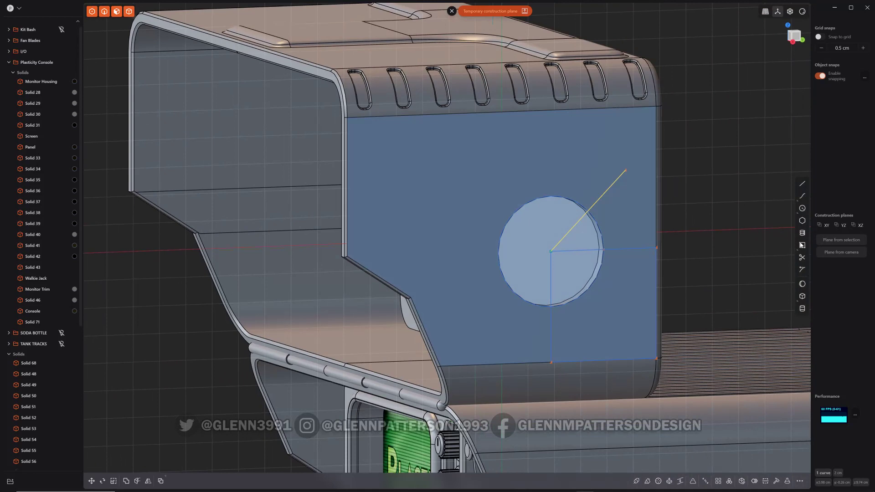
Draw a six-sided regular polygon up-left of the circle with a 1.5 cm radius
{"action": "left_click", "coordinate": [802, 221]}
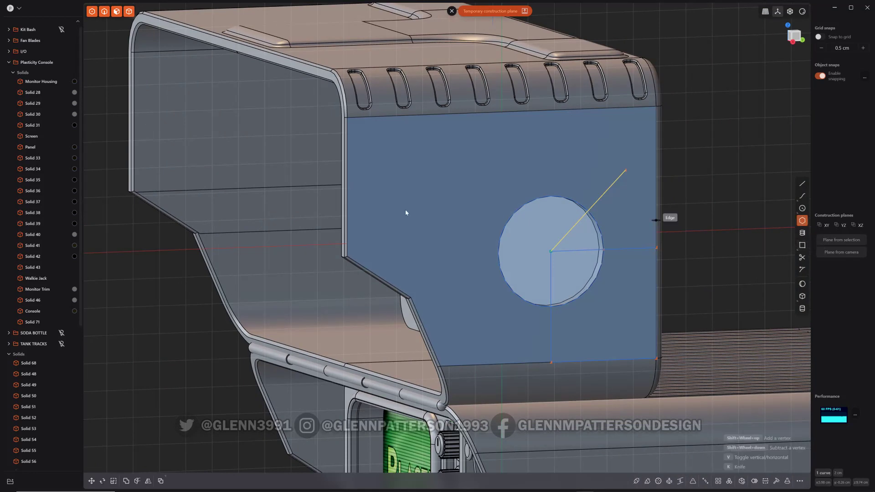
{"action": "middle_click_drag", "start_coordinate": [410, 201], "coordinate": [463, 205]}
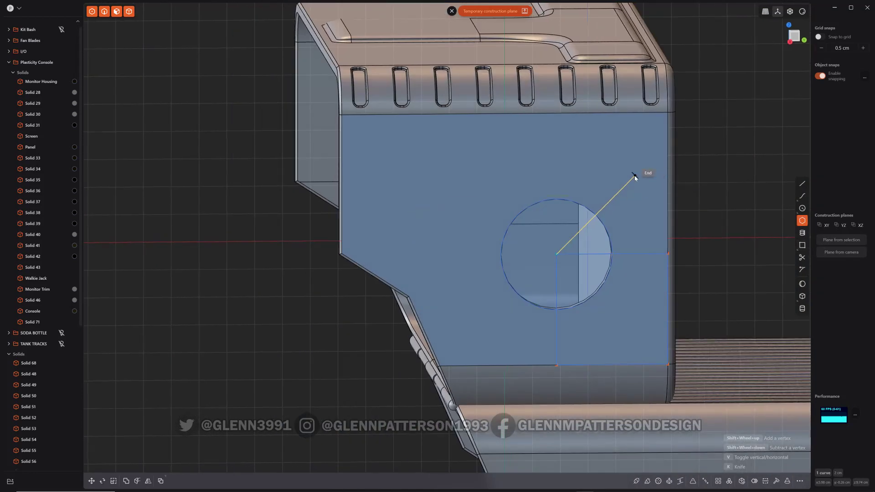
{"action": "left_click", "coordinate": [447, 209]}
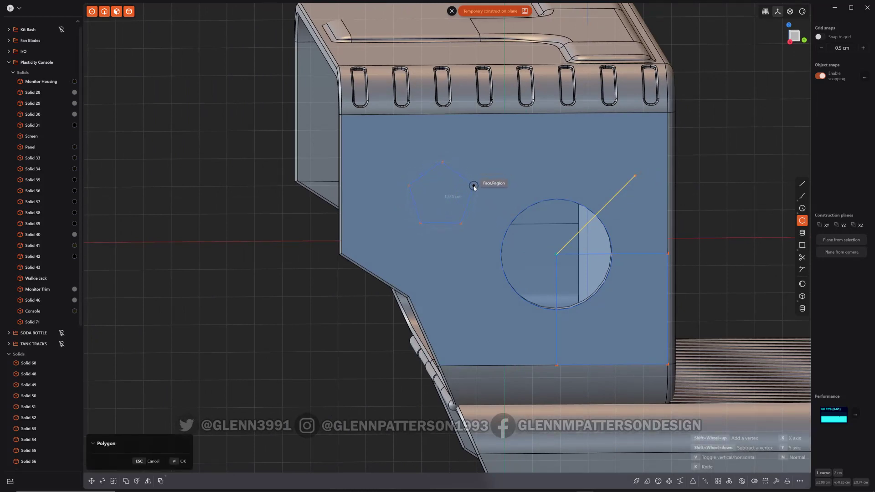
{"action": "scroll", "coordinate": [473, 188], "scroll_direction": "down", "scroll_amount": 1, "text": "shift"}
{"action": "key", "text": "Tab"}
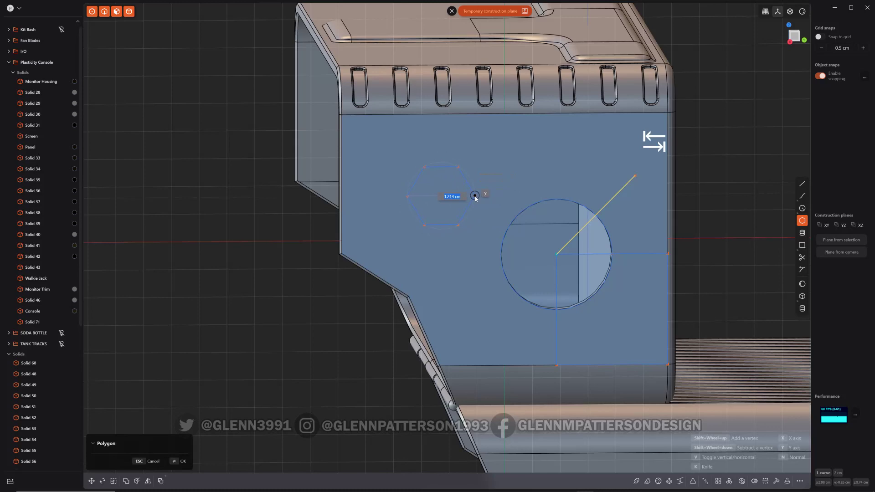
{"action": "type", "text": "2"}
{"action": "key", "text": "Return"}
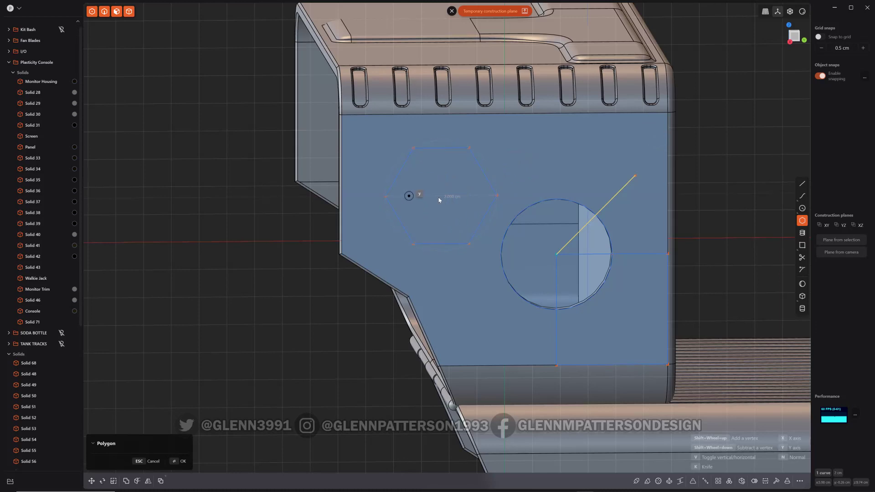
{"action": "key", "text": "Tab"}
{"action": "type", "text": "1.5"}
{"action": "key", "text": "Return"}
Place the 1.5 cm hexagon and extrude its face into the panel as a hexagonal cut
{"action": "left_click", "coordinate": [499, 221]}
{"action": "middle_click_drag", "start_coordinate": [499, 221], "coordinate": [422, 201]}
{"action": "left_click", "coordinate": [422, 200]}
{"action": "key", "text": "e"}
{"action": "left_click_drag", "start_coordinate": [451, 216], "coordinate": [416, 201]}
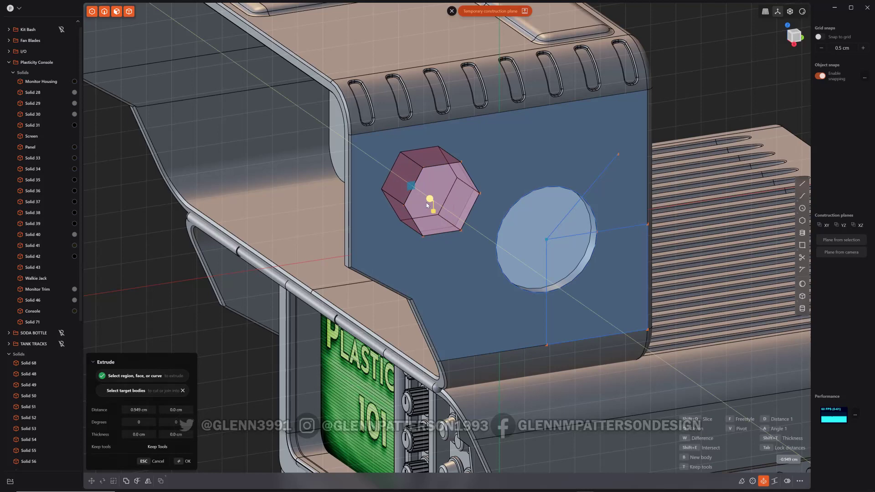
{"action": "key", "text": "Return"}
Orbit and pan to bring open grid space beside the console into view
{"action": "middle_click_drag", "start_coordinate": [460, 312], "coordinate": [591, 245]}
{"action": "key", "text": "KP_1"}
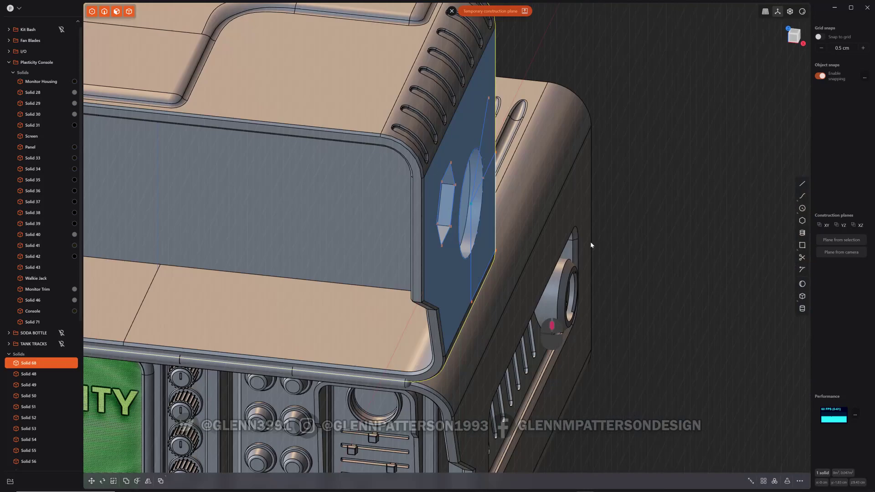
{"action": "middle_click_drag", "start_coordinate": [475, 54], "coordinate": [460, 231]}
{"action": "scroll", "coordinate": [466, 253], "scroll_direction": "down", "scroll_amount": 3}
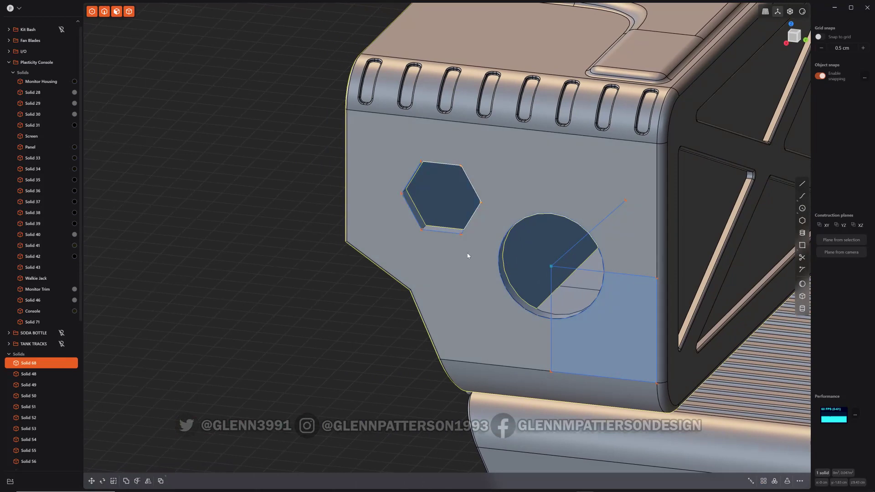
{"action": "middle_click_drag", "start_coordinate": [485, 279], "coordinate": [516, 210], "text": "shift"}
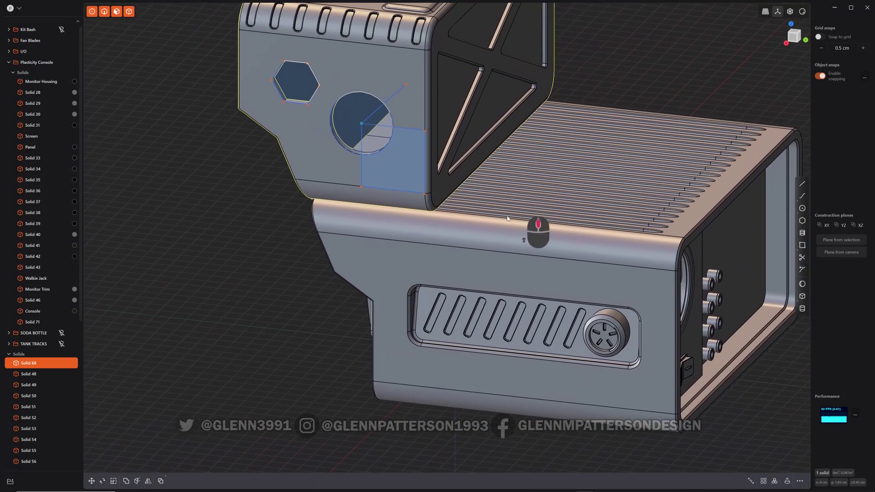
{"action": "middle_click_drag", "start_coordinate": [289, 316], "coordinate": [632, 283]}
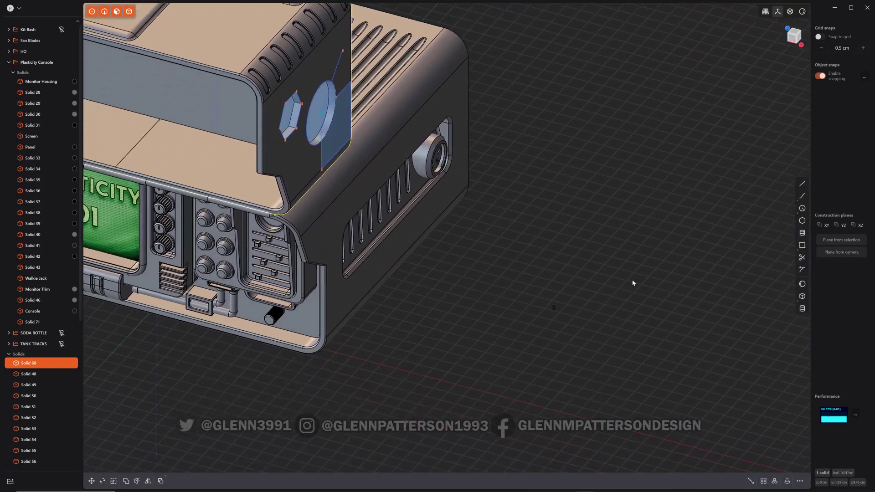
Draw a 6 × 8 cm rectangle on the ground grid beside the console
{"action": "key", "text": "k"}
{"action": "left_click", "coordinate": [418, 373]}
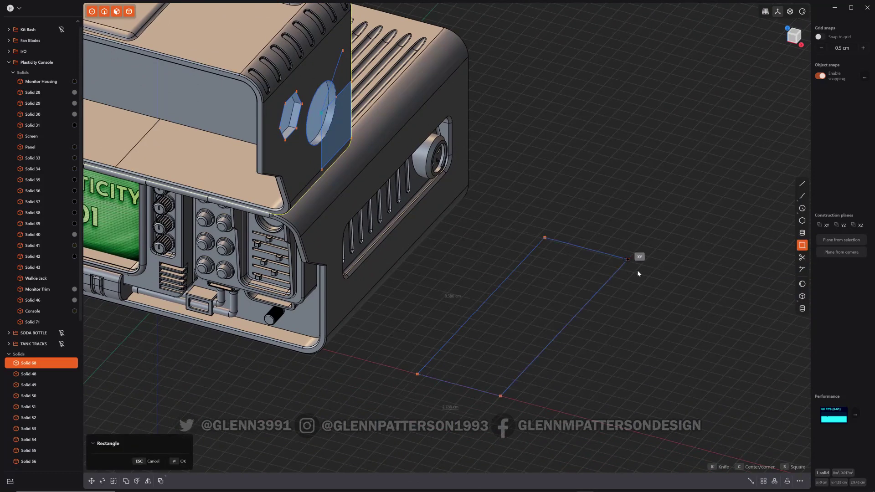
{"action": "key", "text": "Tab"}
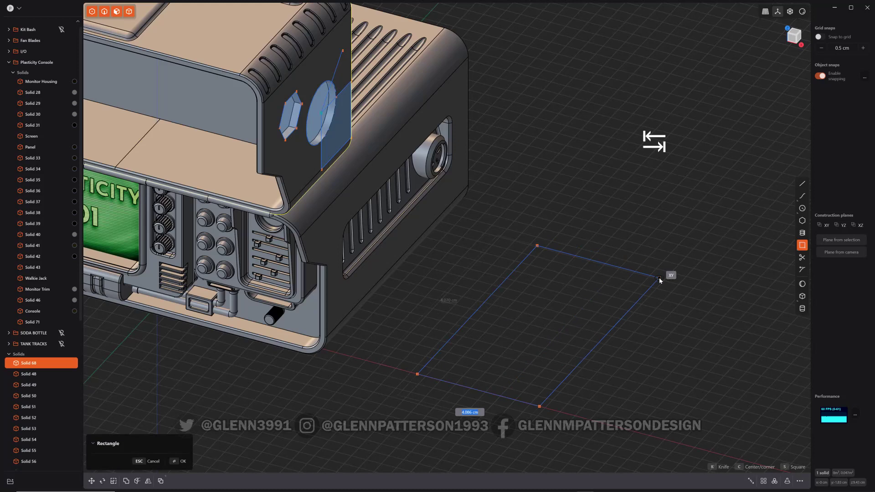
{"action": "type", "text": "6"}
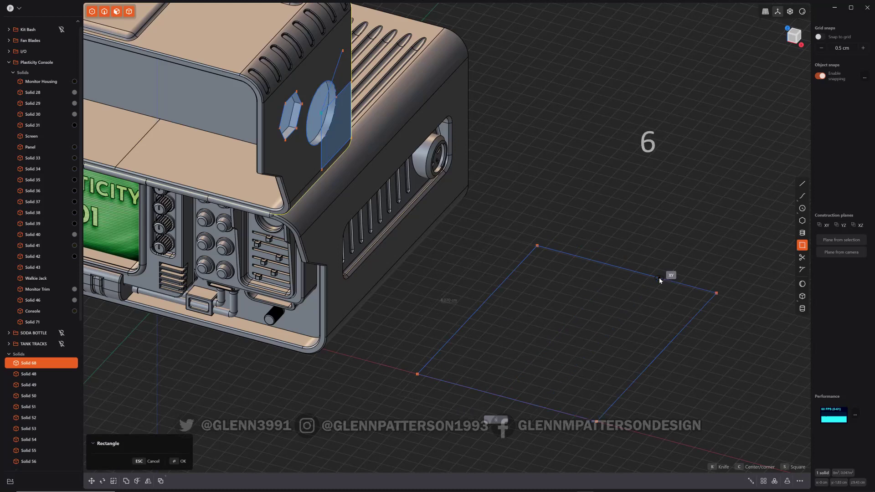
{"action": "key", "text": "Tab"}
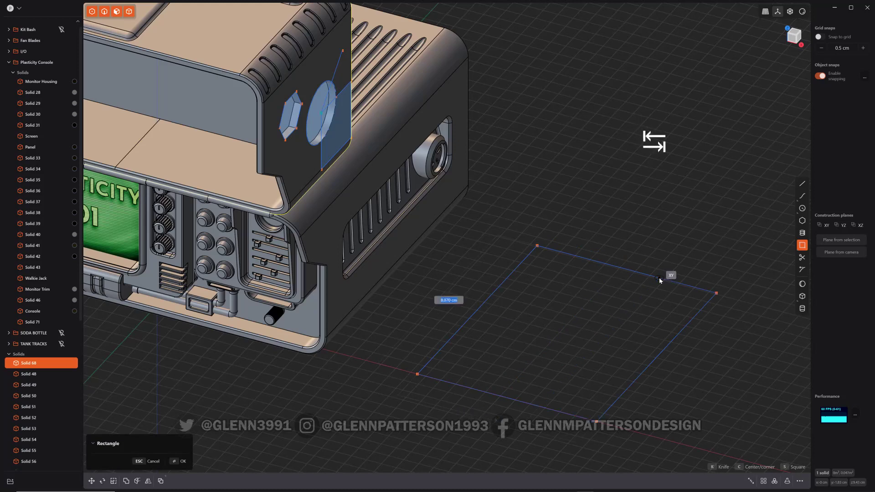
{"action": "type", "text": "8"}
{"action": "key", "text": "Return"}
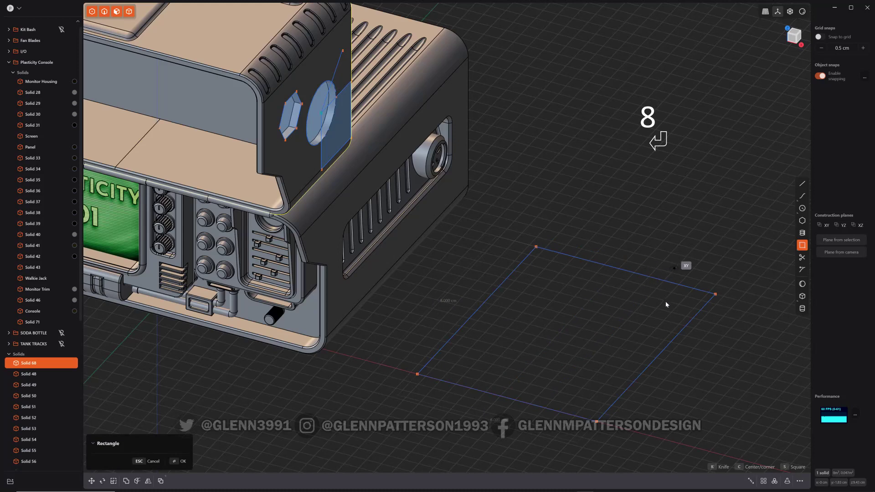
Extrude the 6 × 8 cm rectangle upward into a flat box on the grid
{"action": "key", "text": "e"}
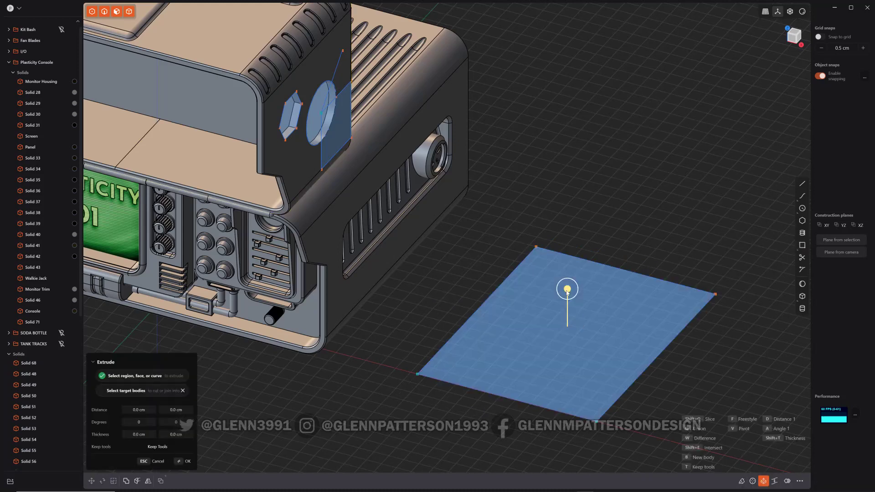
{"action": "left_click_drag", "start_coordinate": [567, 292], "coordinate": [566, 254]}
{"action": "left_click", "coordinate": [602, 285]}
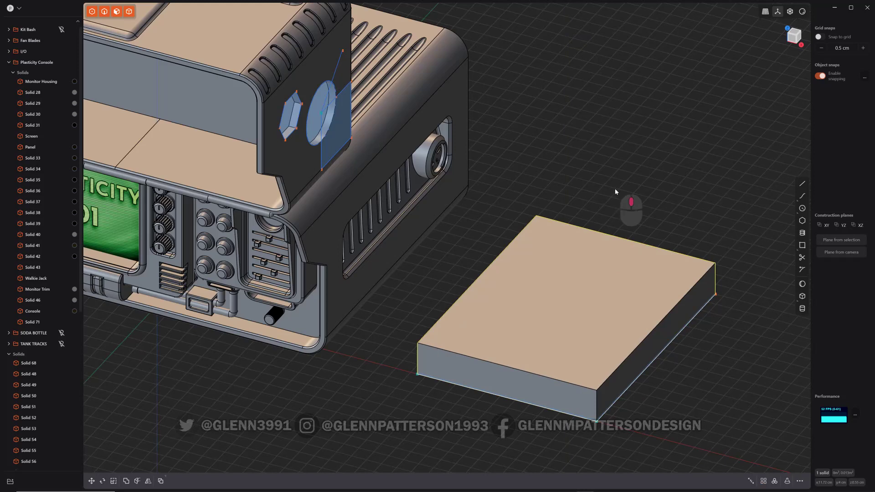
{"action": "middle_click_drag", "start_coordinate": [614, 188], "coordinate": [609, 179]}
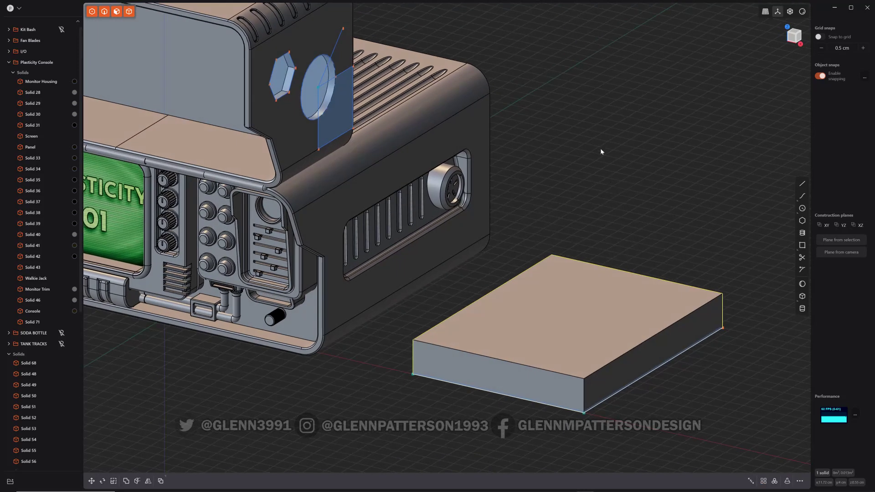